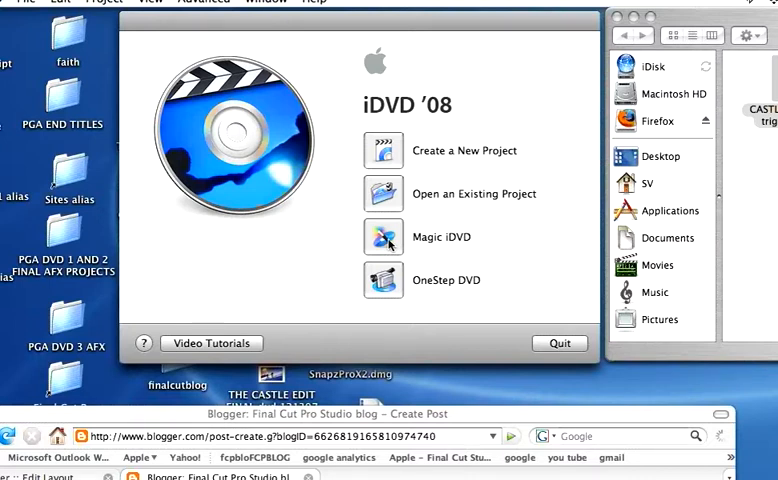
Create a new project named My Great DVD in Documents, replacing the existing file
click(389, 241)
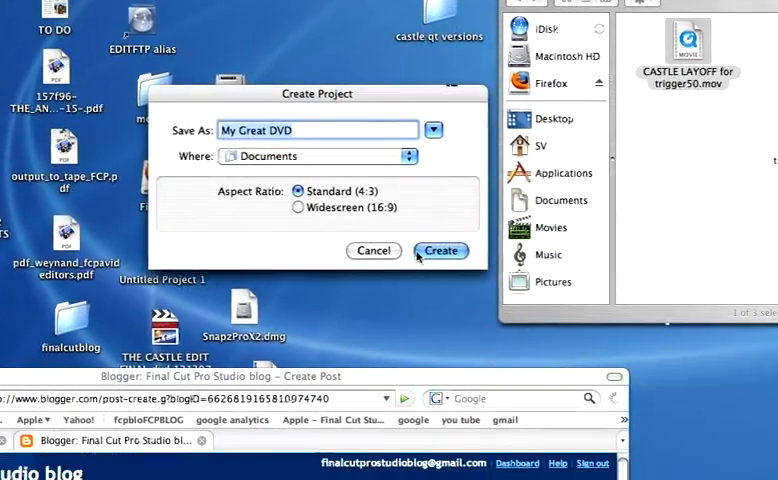
click(440, 250)
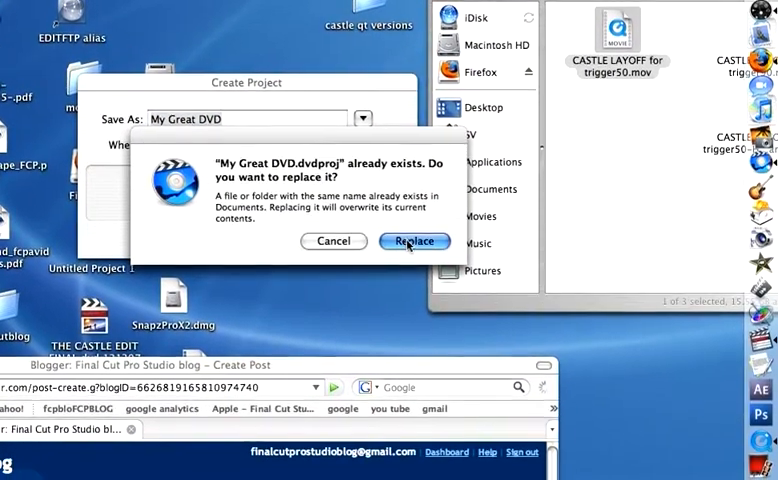
click(413, 240)
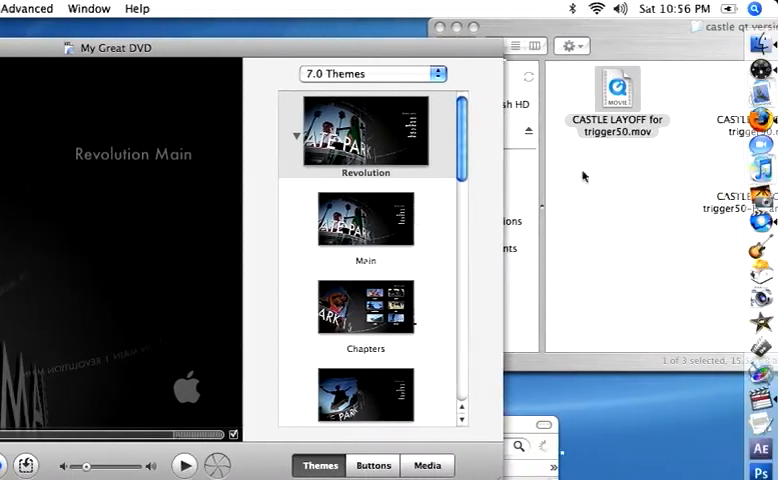
click(621, 8)
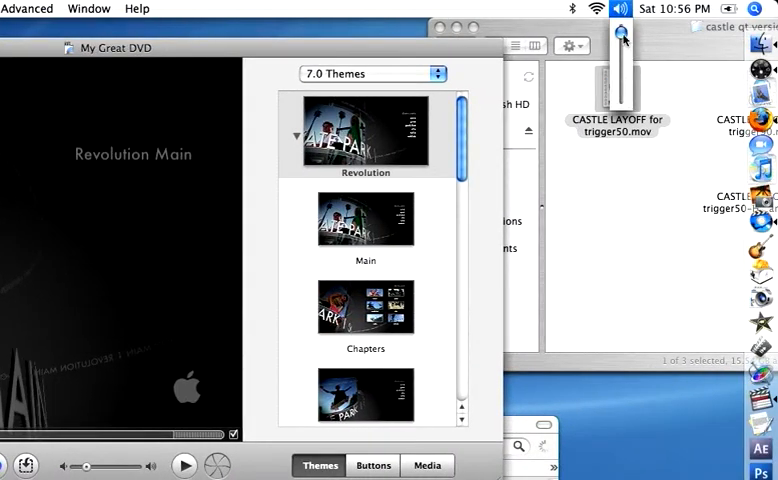
mouse_move(621, 127)
mouse_down()
mouse_move(165, 245)
mouse_move(140, 242)
mouse_up()
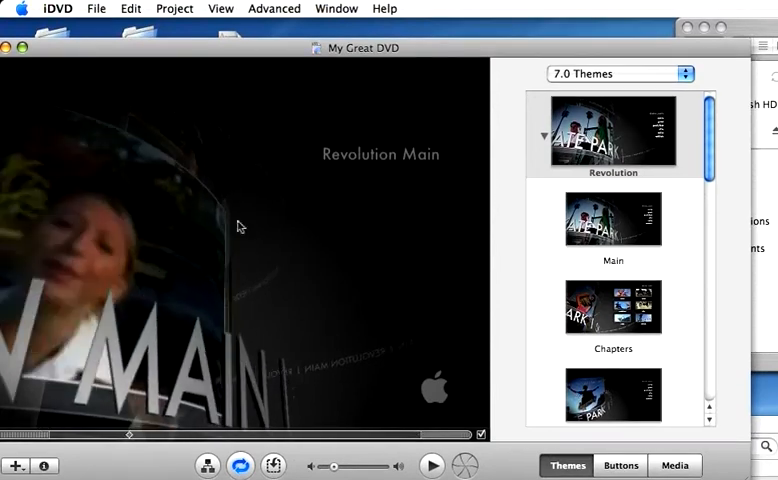
Edit the Revolution Main menu title and retype it as THE CASTLE
click(374, 157)
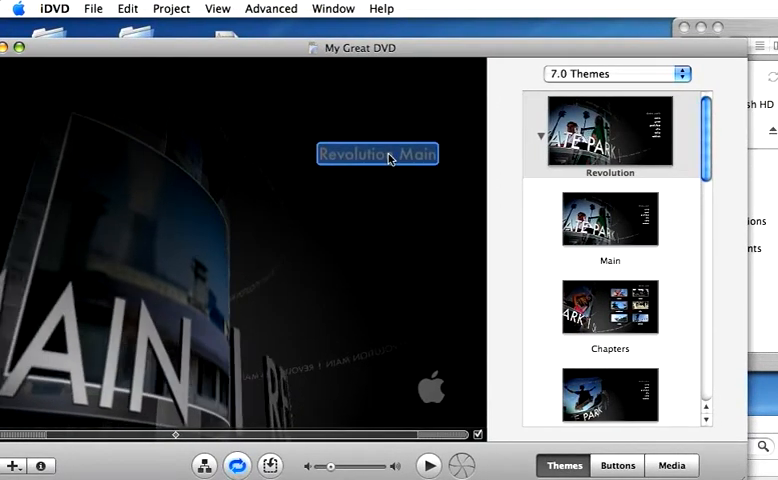
double_click(377, 154)
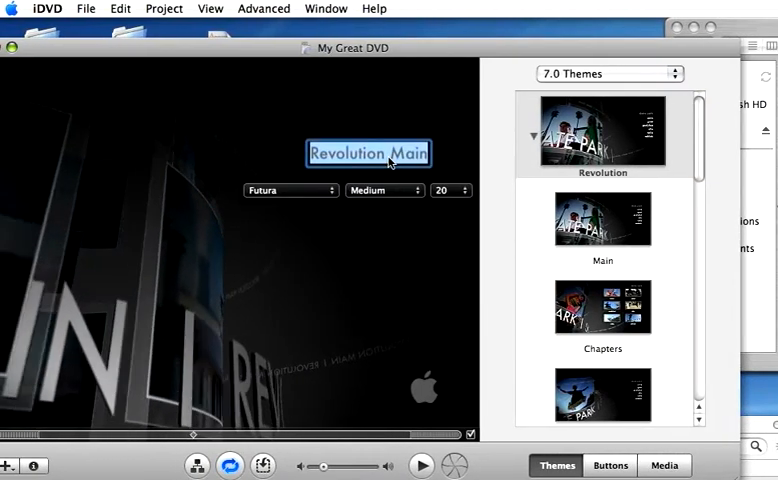
text(THE)
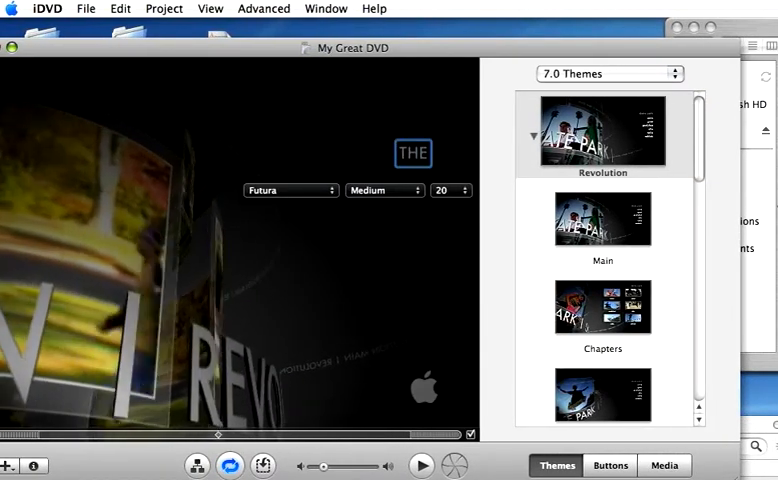
text( CASTK)
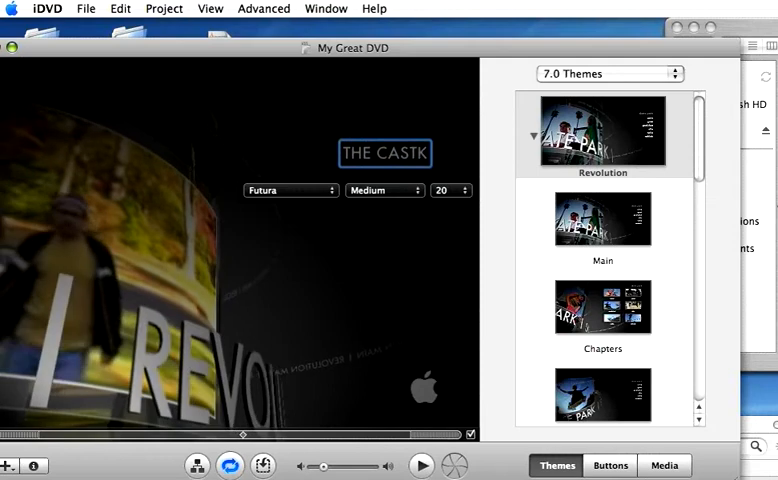
key(BackSpace)
text(LE)
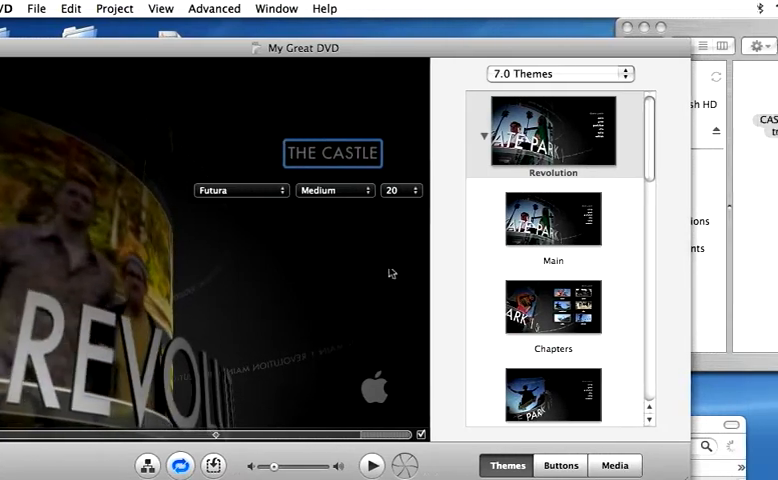